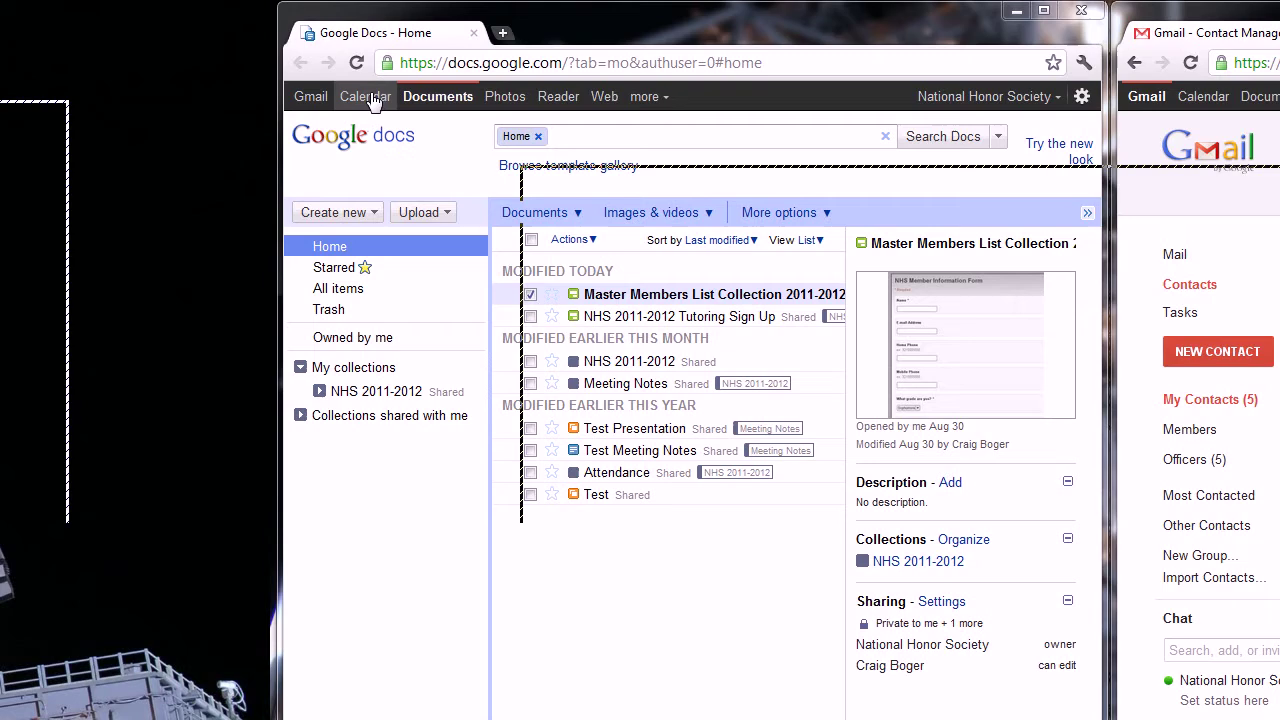
Step: Open the National Honor Society calendar's dropdown and choose Share this Calendar
{"action": "left_click", "coordinate": [366, 97]}
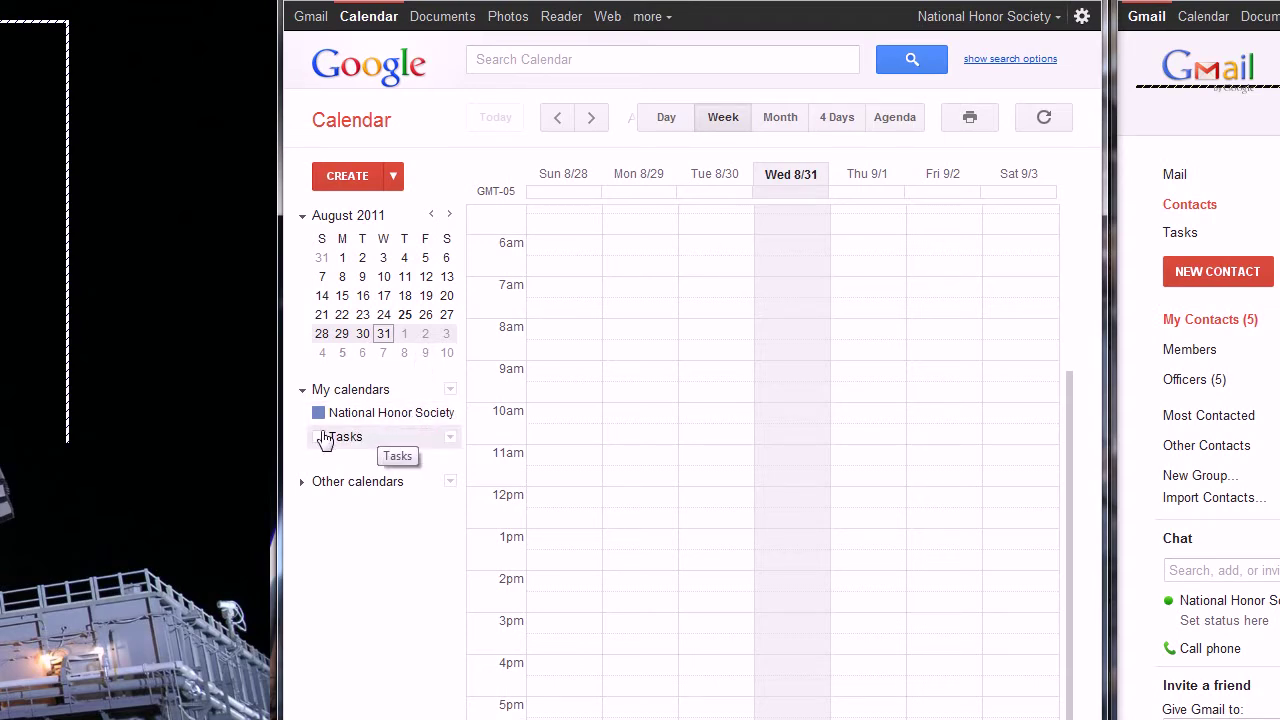
{"action": "left_click", "coordinate": [449, 414]}
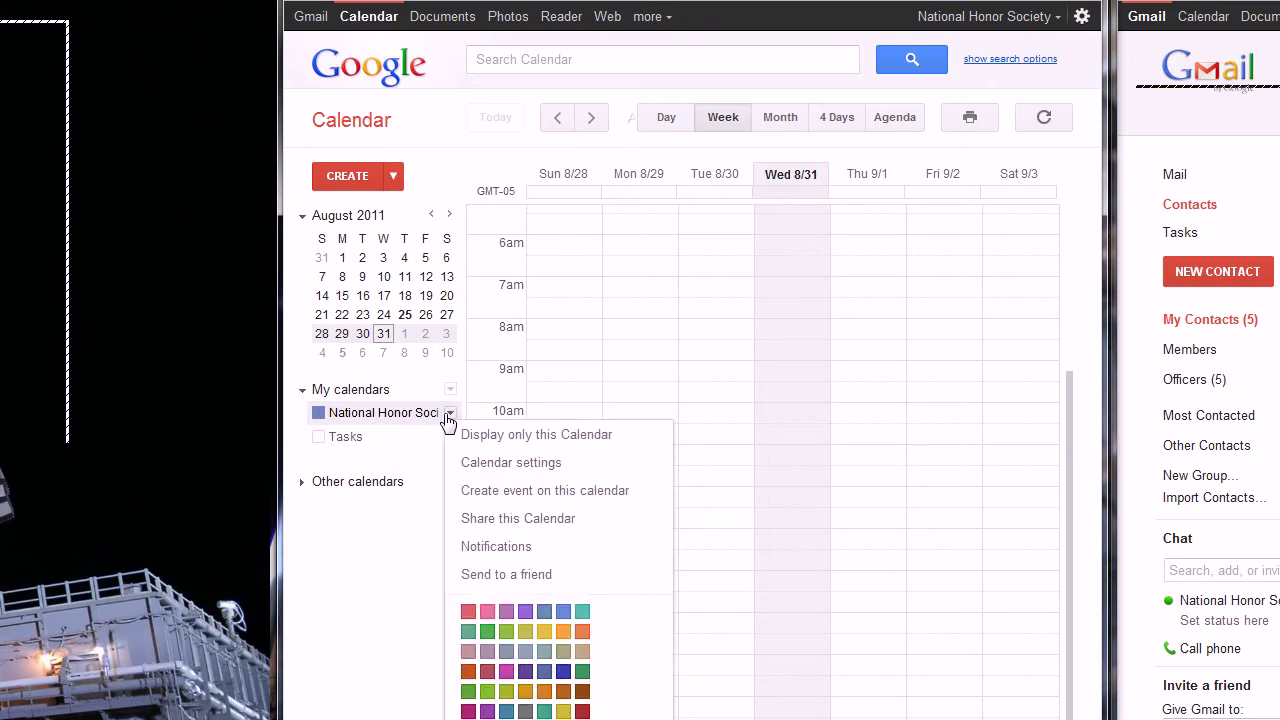
{"action": "left_click", "coordinate": [530, 518]}
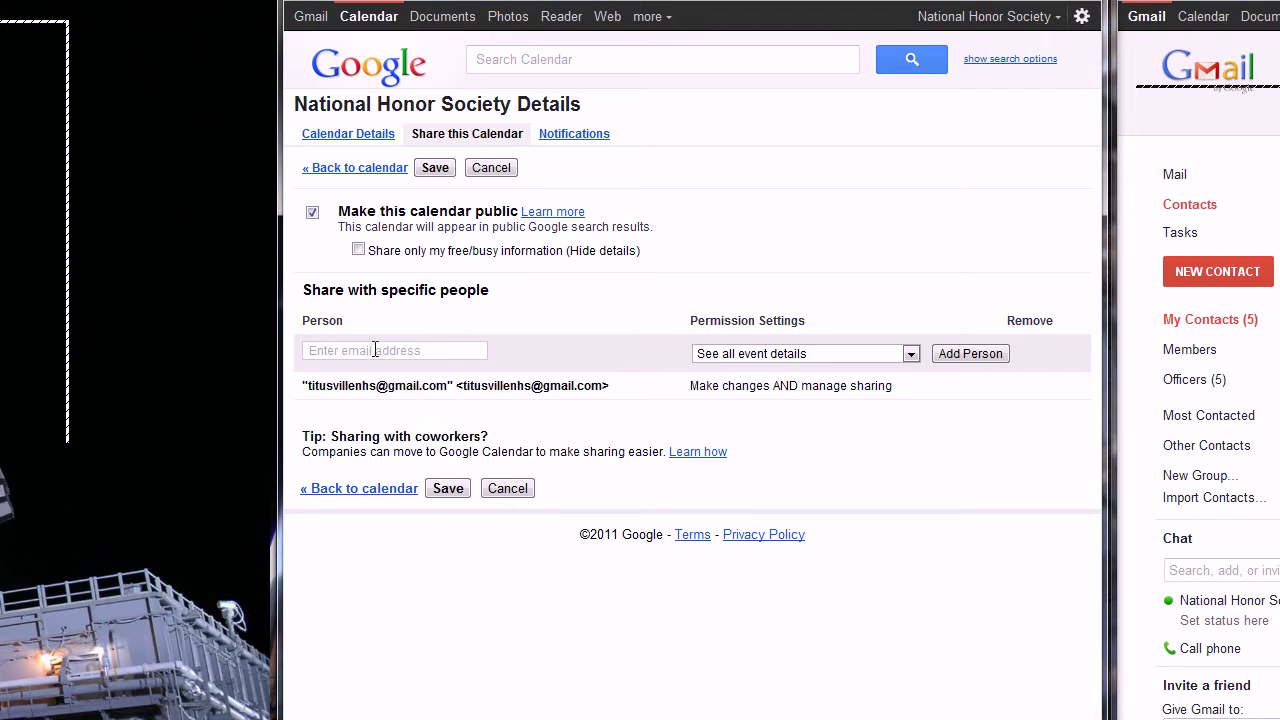
Step: Set the new person's permission level to 'Make changes to events' and return to the Person field
{"action": "left_click", "coordinate": [373, 349]}
{"action": "left_click", "coordinate": [843, 355]}
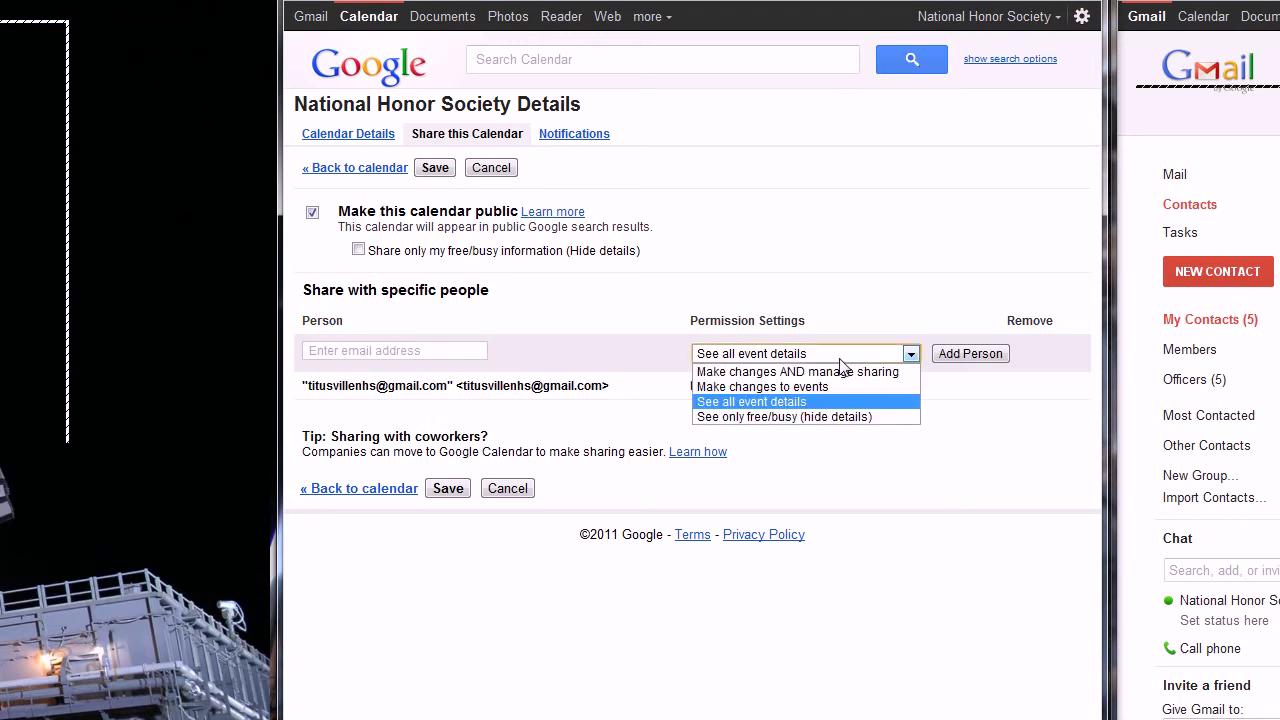
{"action": "left_click", "coordinate": [817, 387]}
{"action": "left_click", "coordinate": [828, 358]}
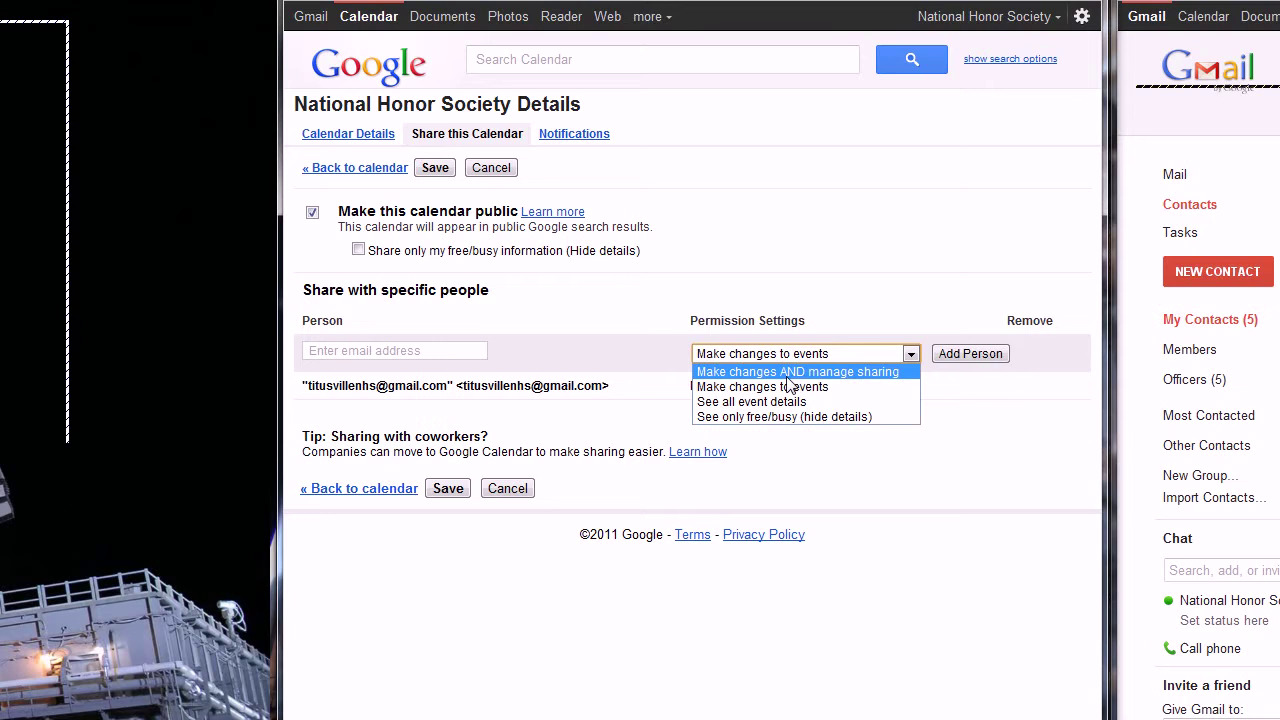
{"action": "left_click", "coordinate": [873, 388]}
{"action": "left_click", "coordinate": [405, 348]}
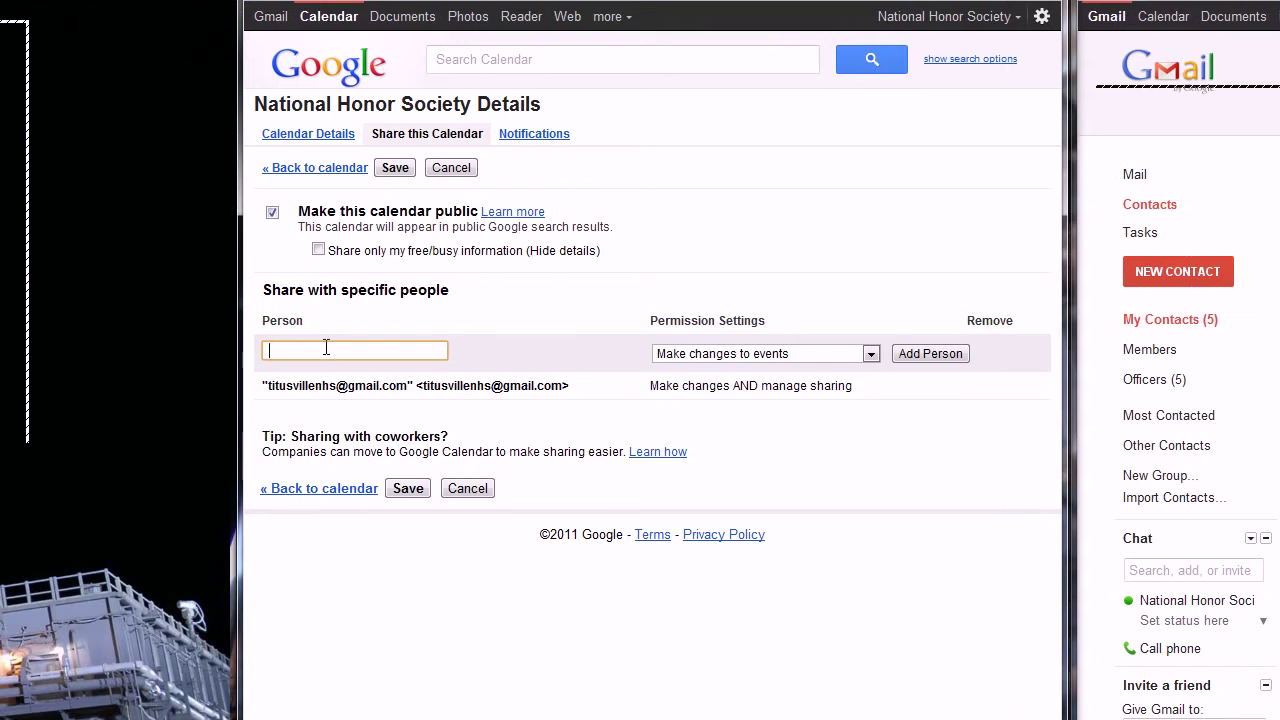
Step: Try the suggested contact for the first officer, dismiss the invalid-address warnings, and clear the entry
{"action": "type", "text": "Am"}
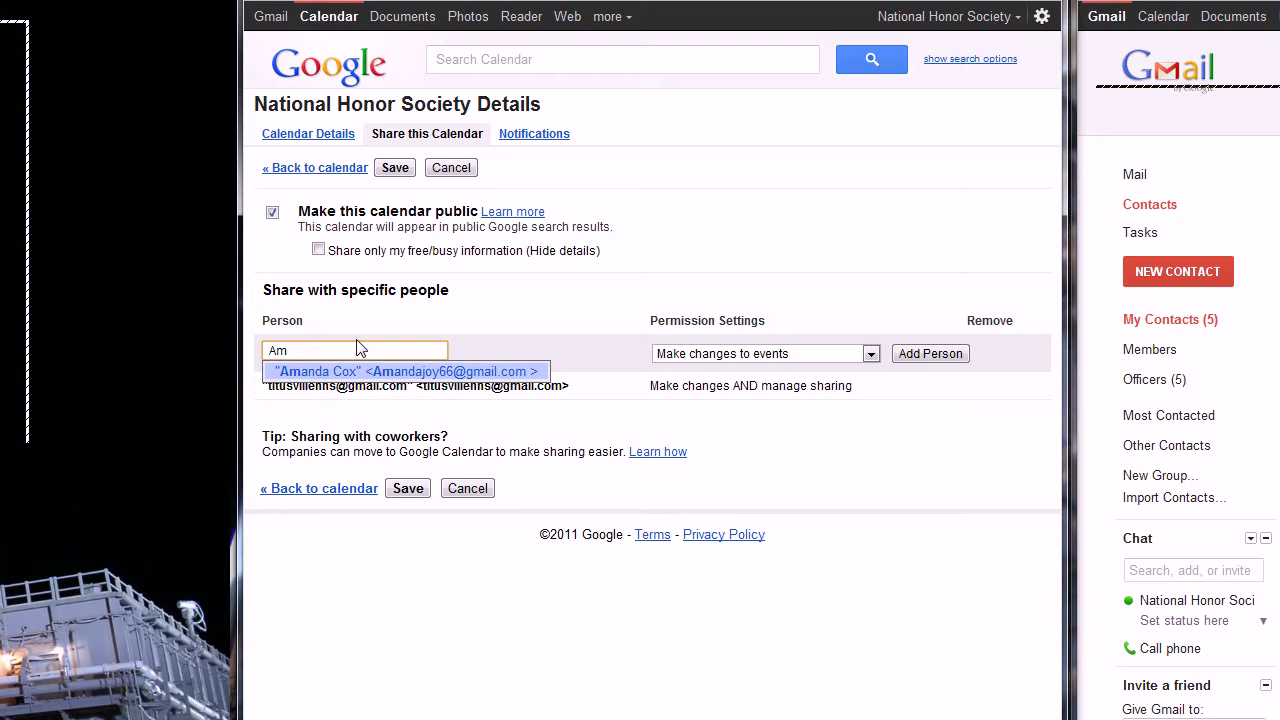
{"action": "left_click", "coordinate": [371, 377]}
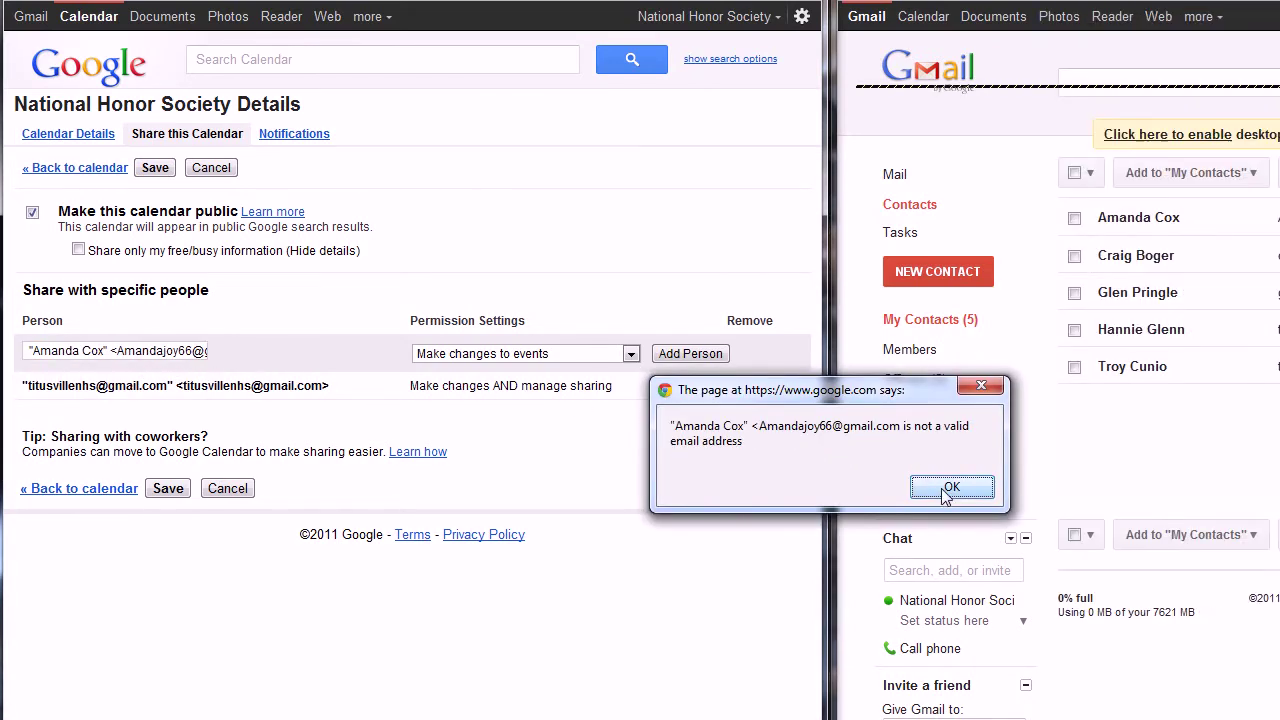
{"action": "left_click", "coordinate": [970, 490]}
{"action": "left_click", "coordinate": [928, 492]}
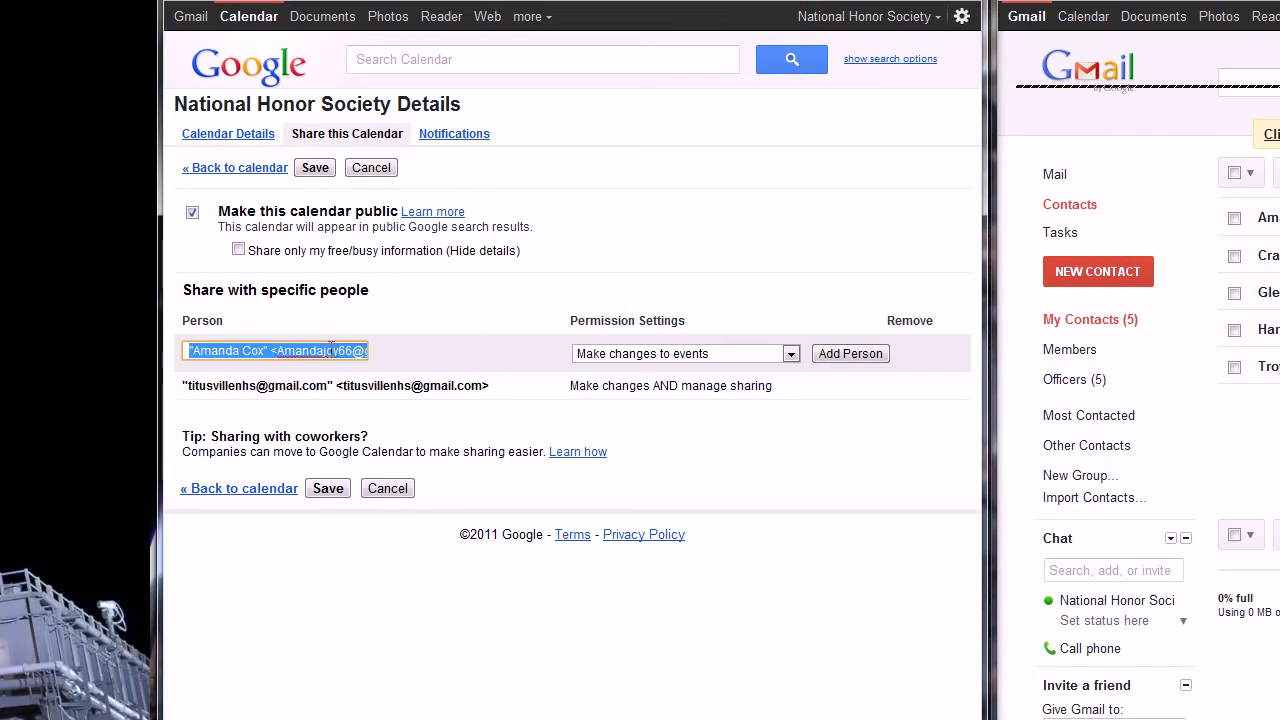
{"action": "key", "text": "BackSpace"}
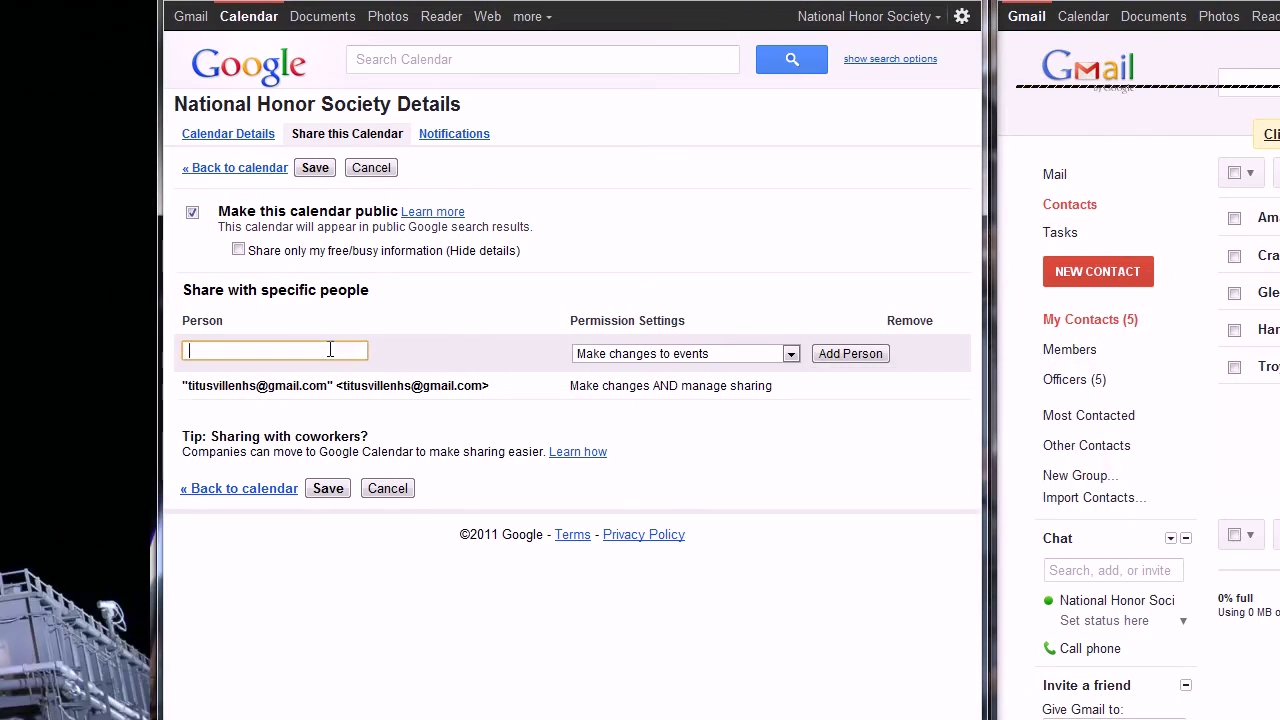
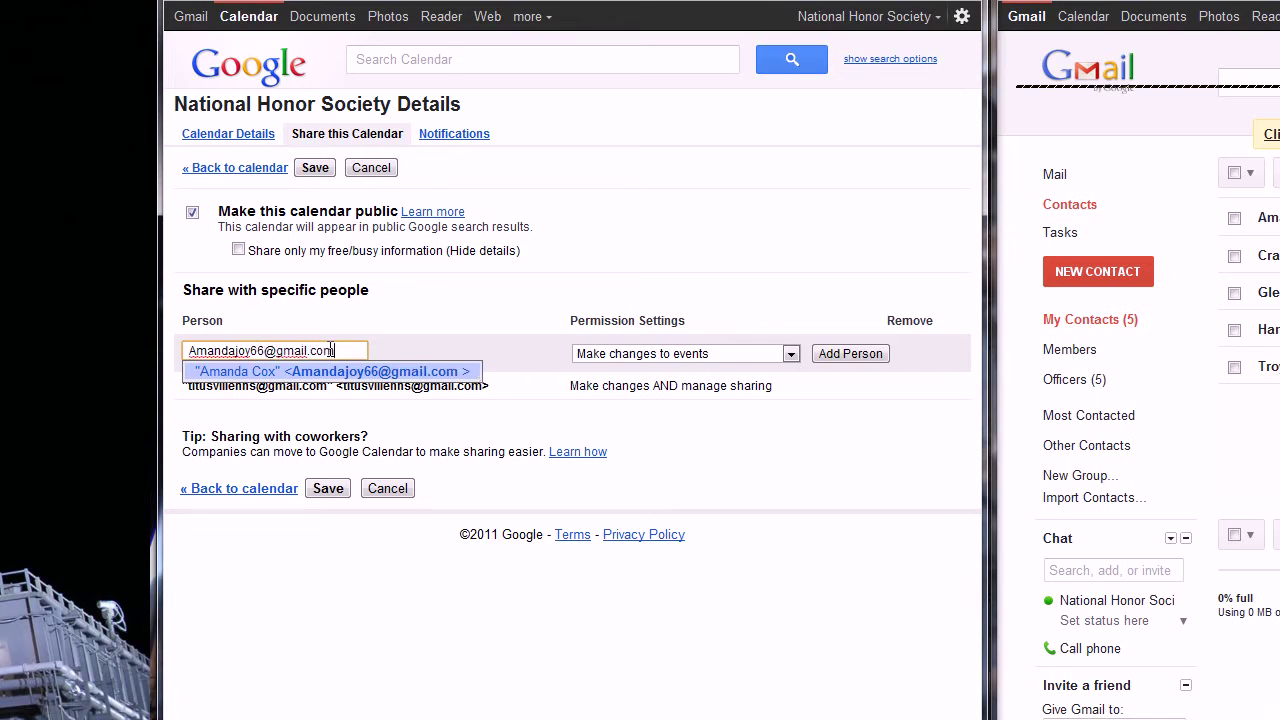
Step: Enter the first officer's full Gmail address and trim the stray name and bracket
{"action": "key", "text": "Return"}
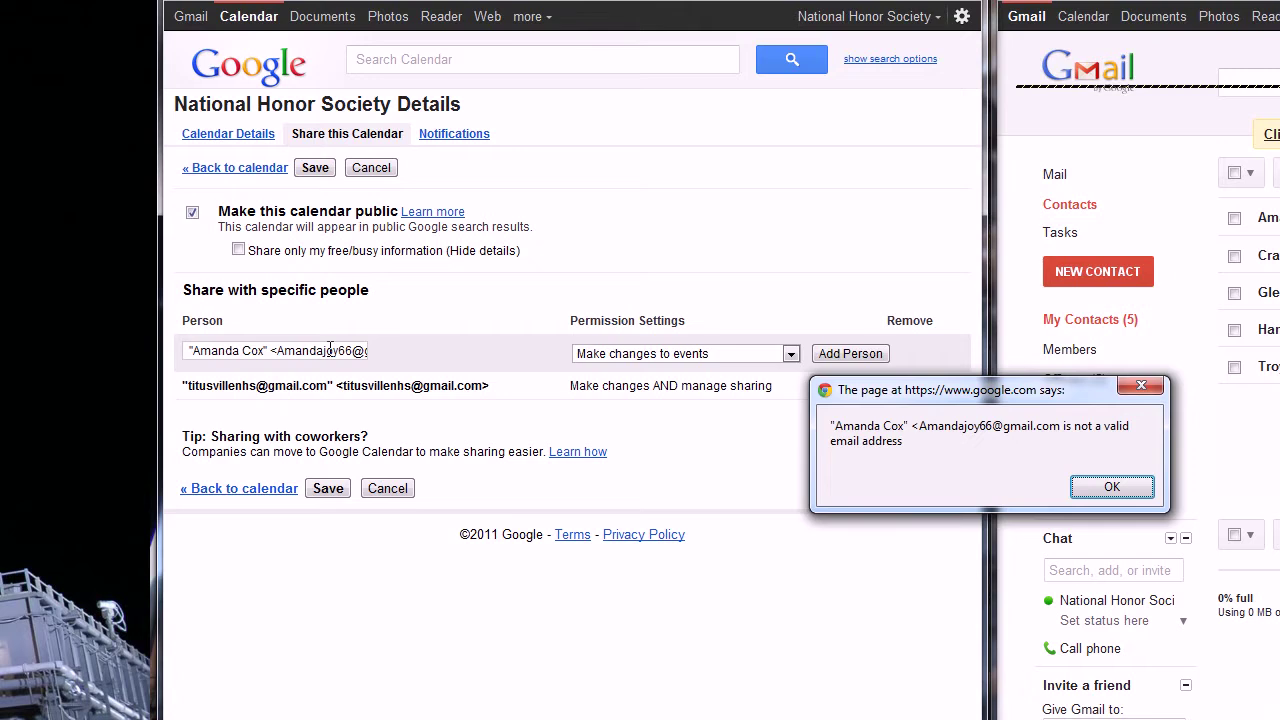
{"action": "left_click", "coordinate": [1100, 487]}
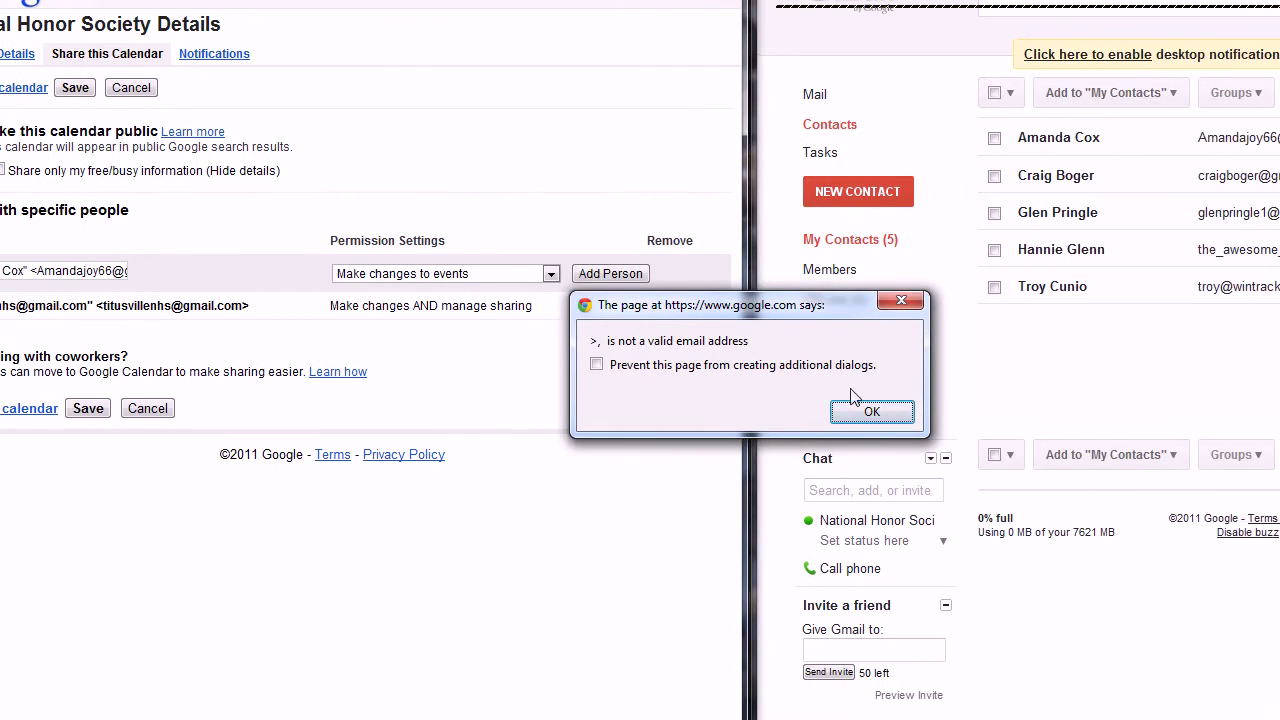
{"action": "left_click", "coordinate": [862, 413]}
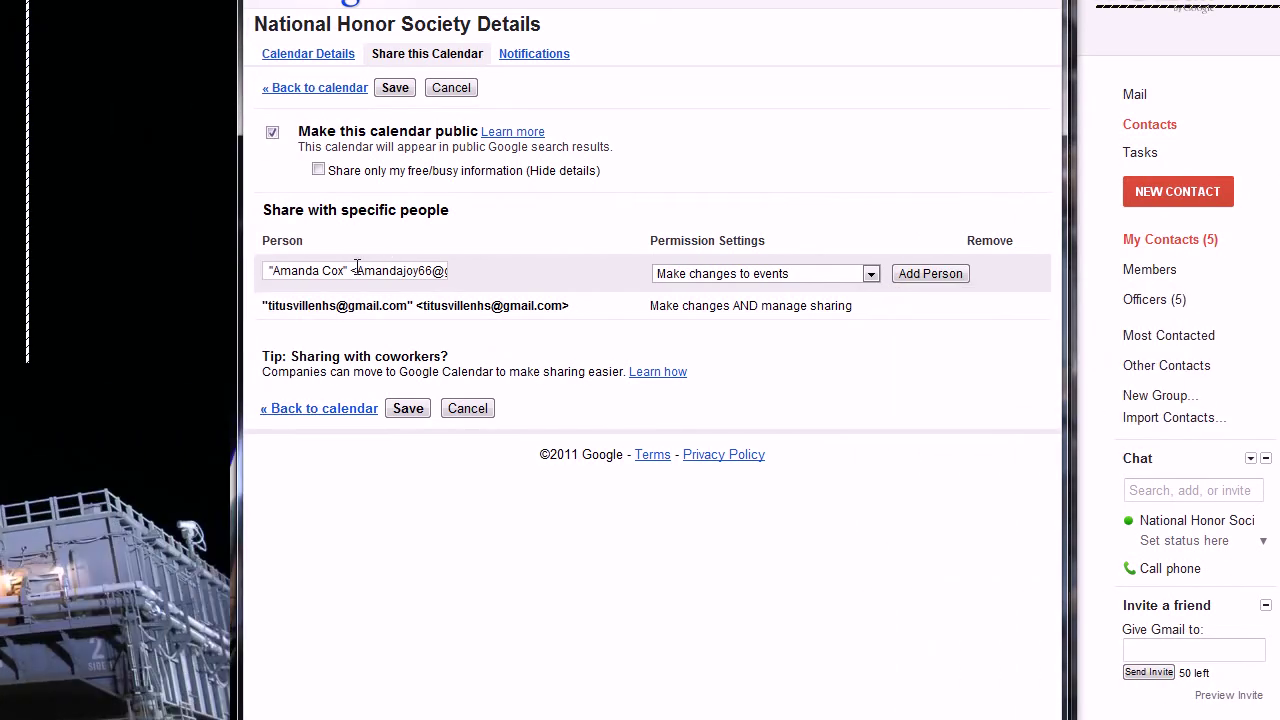
{"action": "left_click", "coordinate": [42, 270]}
{"action": "key", "text": "BackSpace"}
{"action": "key", "text": "BackSpace"}
{"action": "key", "text": "BackSpace"}
{"action": "key", "text": "BackSpace"}
{"action": "key", "text": "BackSpace"}
{"action": "key", "text": "BackSpace"}
{"action": "key", "text": "BackSpace"}
{"action": "key", "text": "BackSpace"}
{"action": "key", "text": "BackSpace"}
{"action": "key", "text": "BackSpace"}
{"action": "key", "text": "BackSpace"}
{"action": "key", "text": "BackSpace"}
{"action": "key", "text": "BackSpace"}
{"action": "key", "text": "BackSpace"}
{"action": "left_click", "coordinate": [439, 276]}
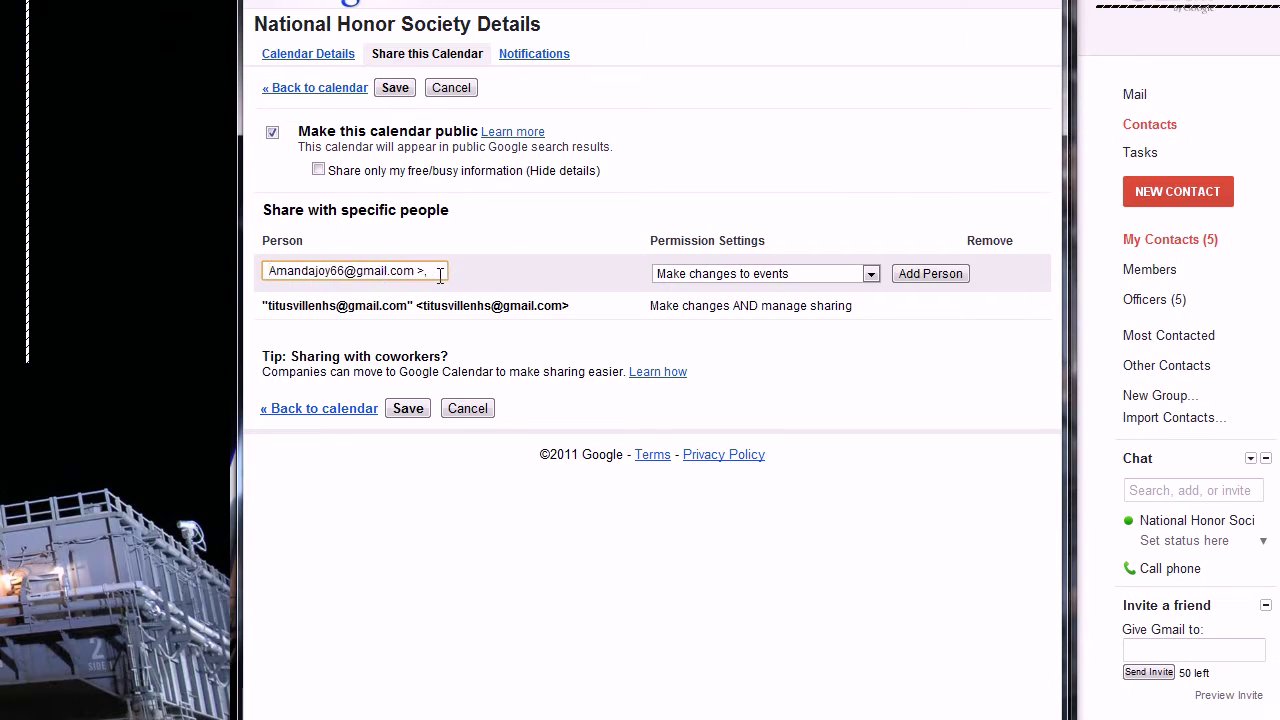
{"action": "key", "text": "BackSpace"}
{"action": "key", "text": "BackSpace"}
{"action": "left_click", "coordinate": [508, 222]}
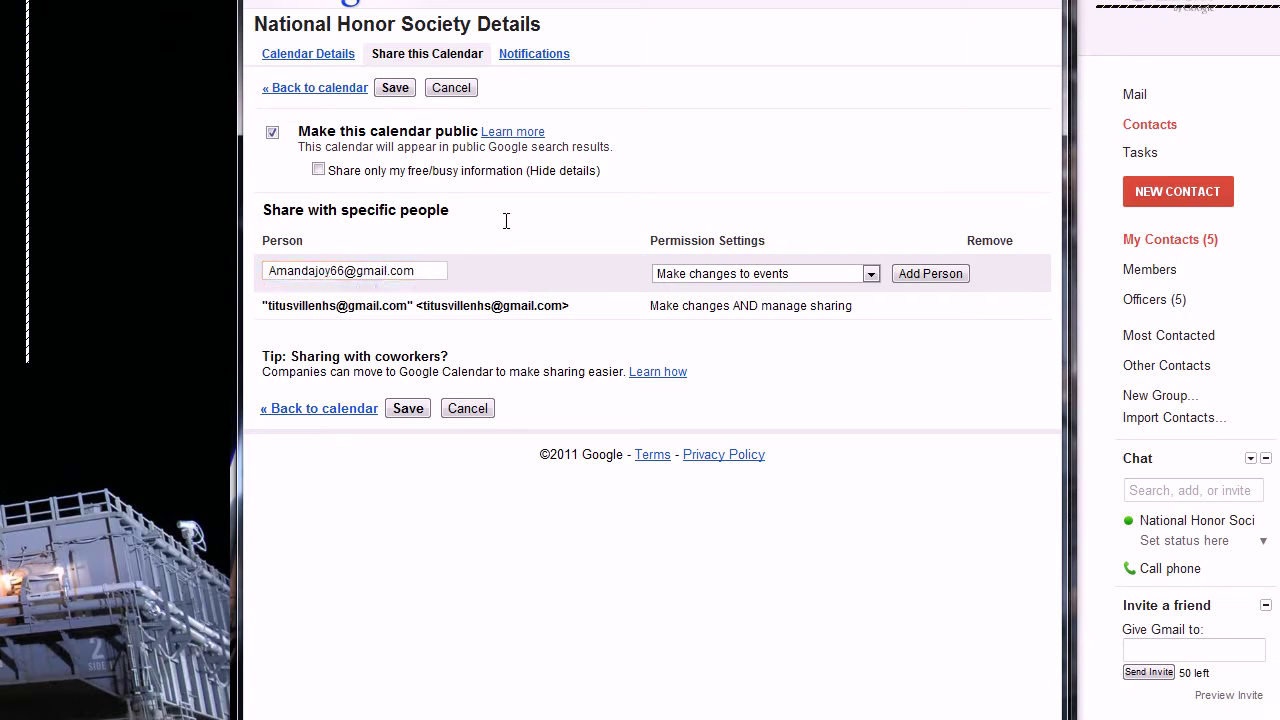
Step: Add the first officer, then copy the second officer's email from Contacts and add them too
{"action": "left_click", "coordinate": [925, 274]}
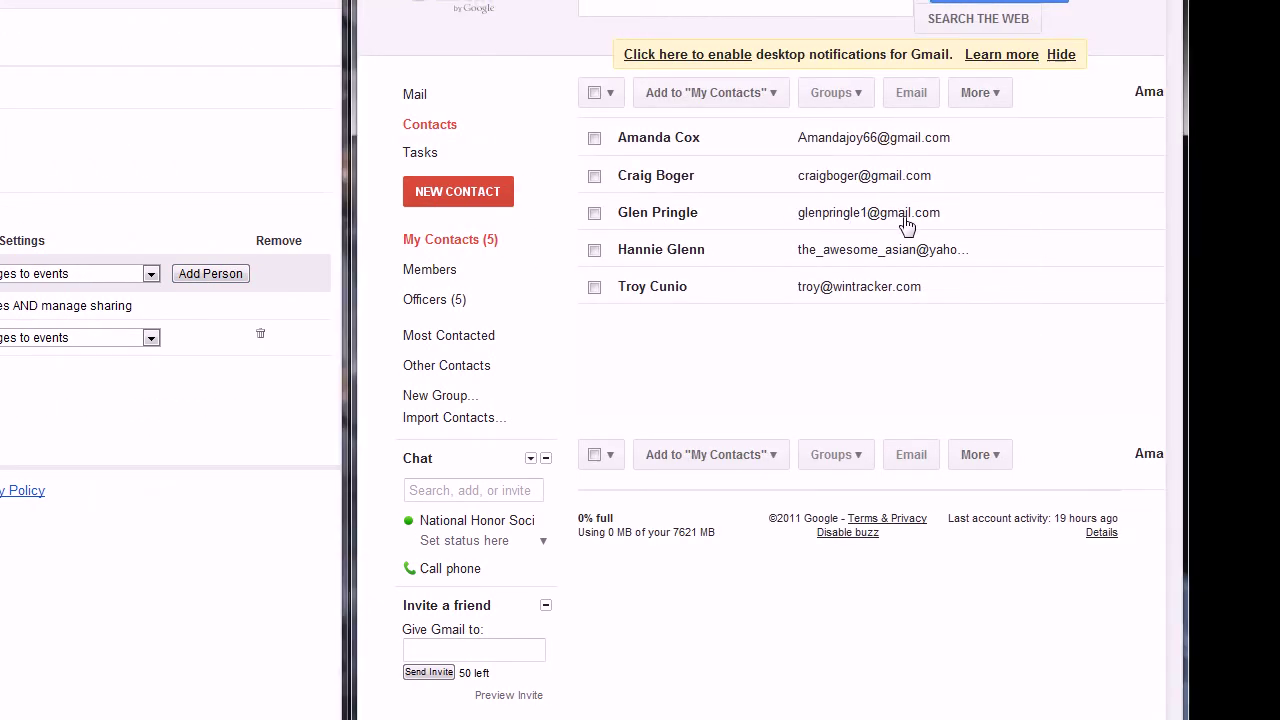
{"action": "left_click", "coordinate": [893, 228]}
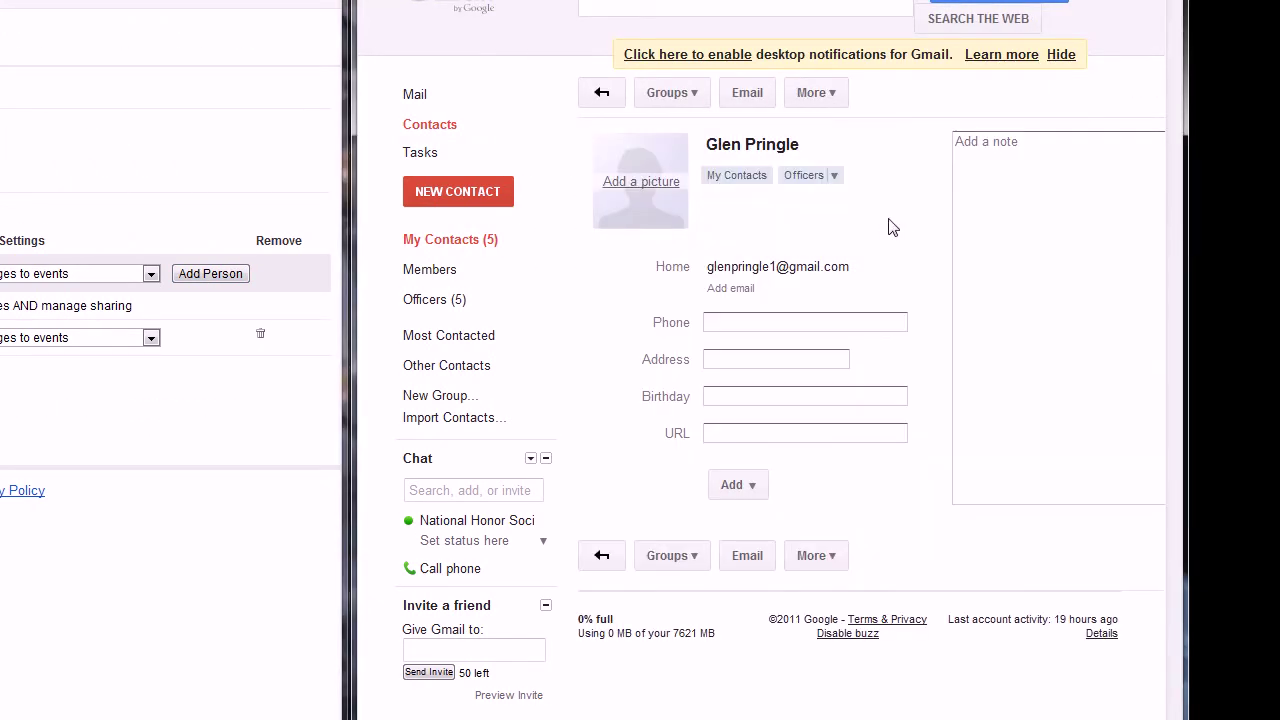
{"action": "triple_click", "coordinate": [851, 266]}
{"action": "key", "text": "ctrl+c"}
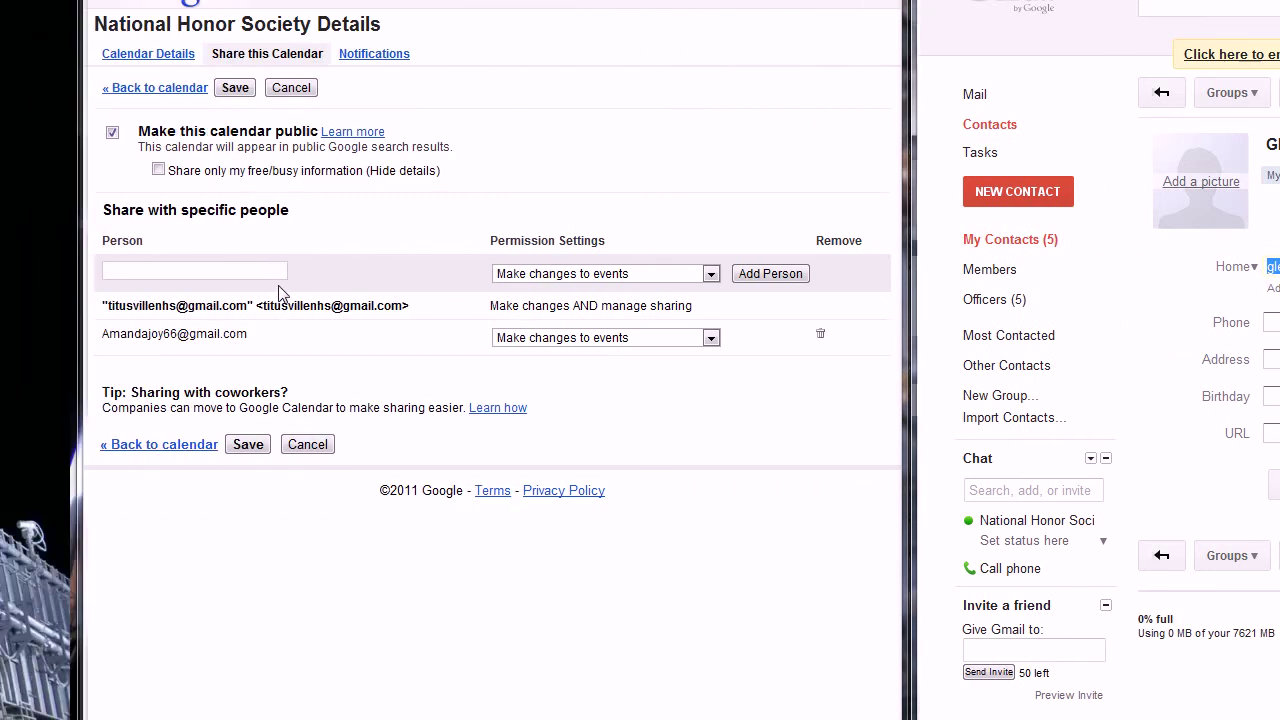
{"action": "left_click", "coordinate": [271, 270]}
{"action": "key", "text": "ctrl+v"}
{"action": "left_click", "coordinate": [592, 256]}
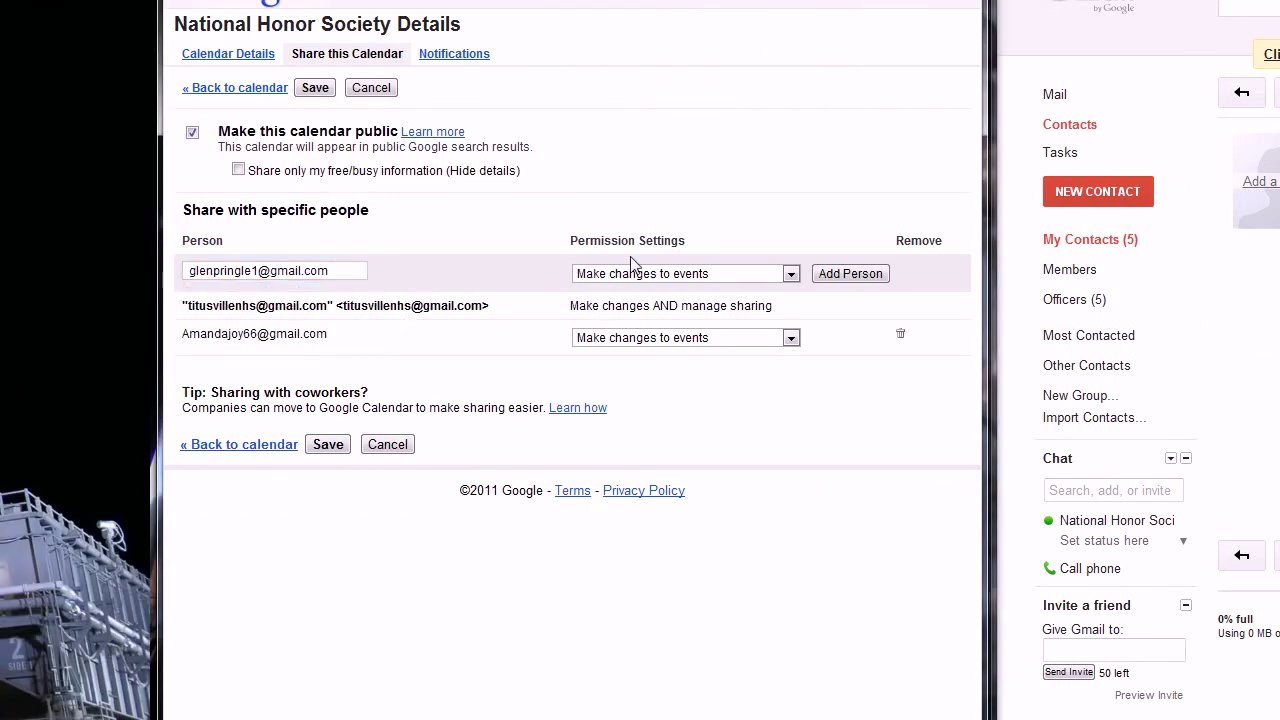
{"action": "left_click", "coordinate": [860, 278]}
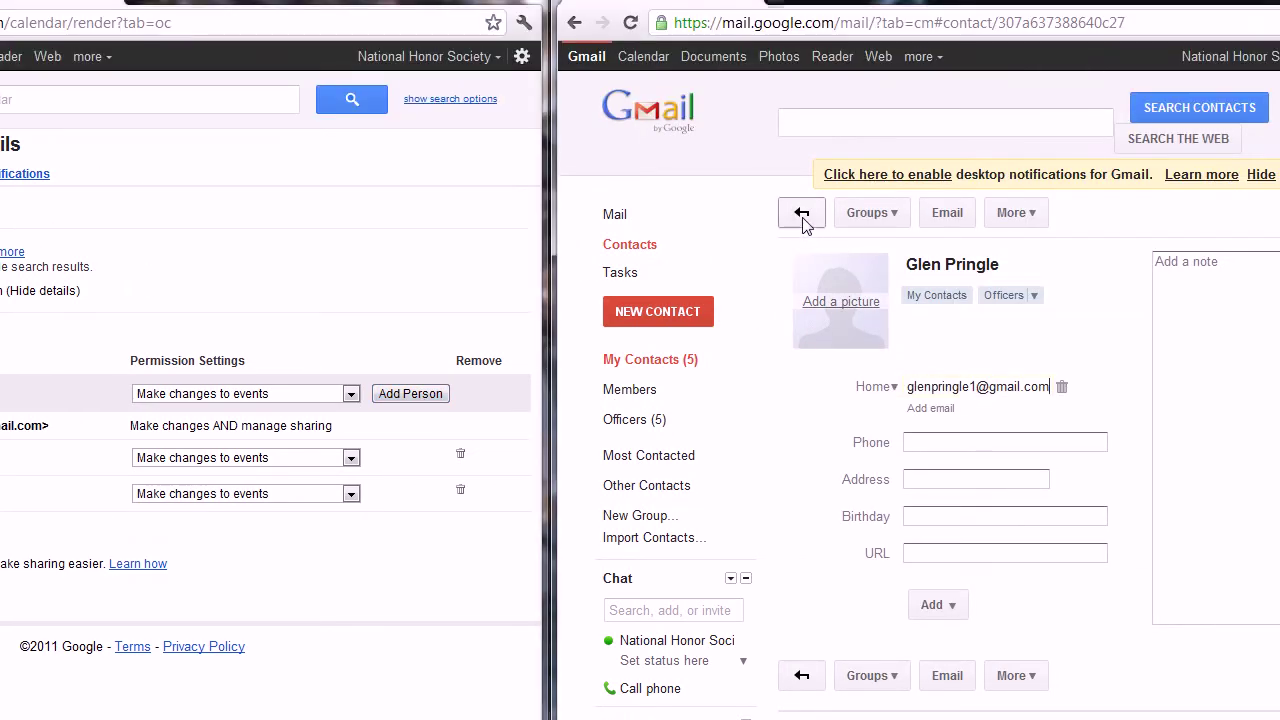
Step: Copy the third officer's email from their contact card and add them to the sharing list
{"action": "left_click", "coordinate": [802, 215]}
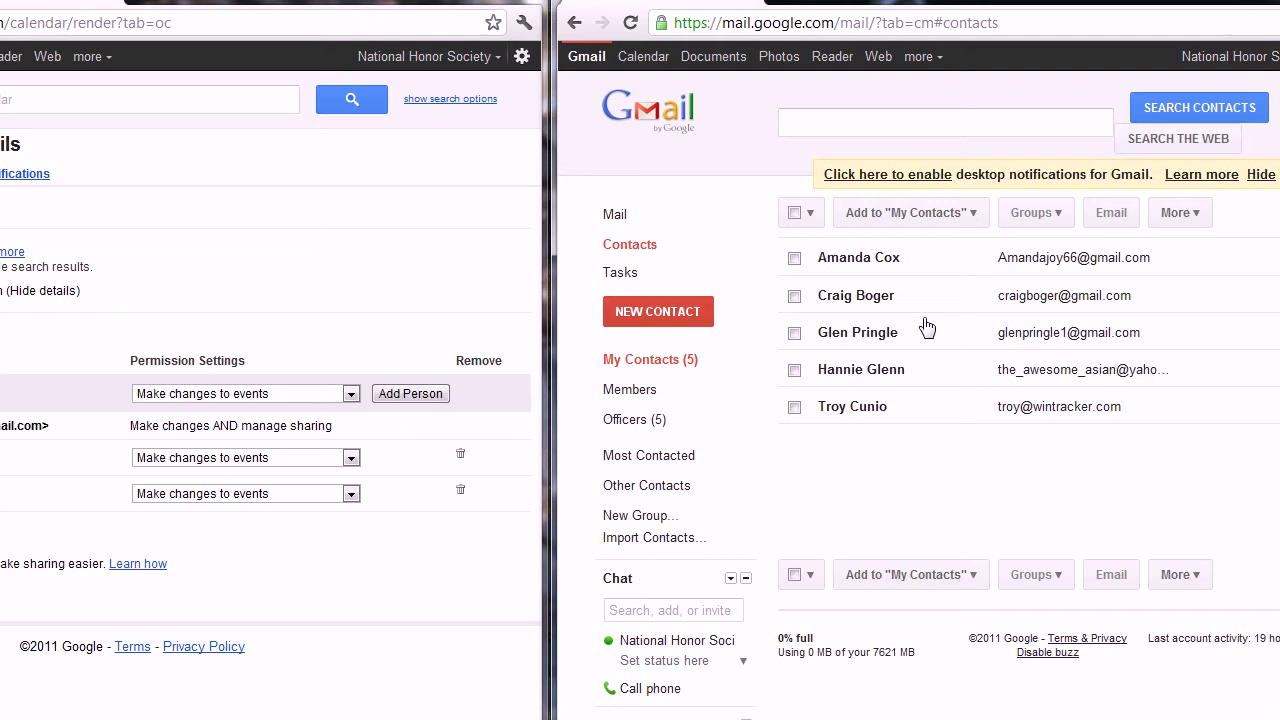
{"action": "left_click", "coordinate": [954, 377]}
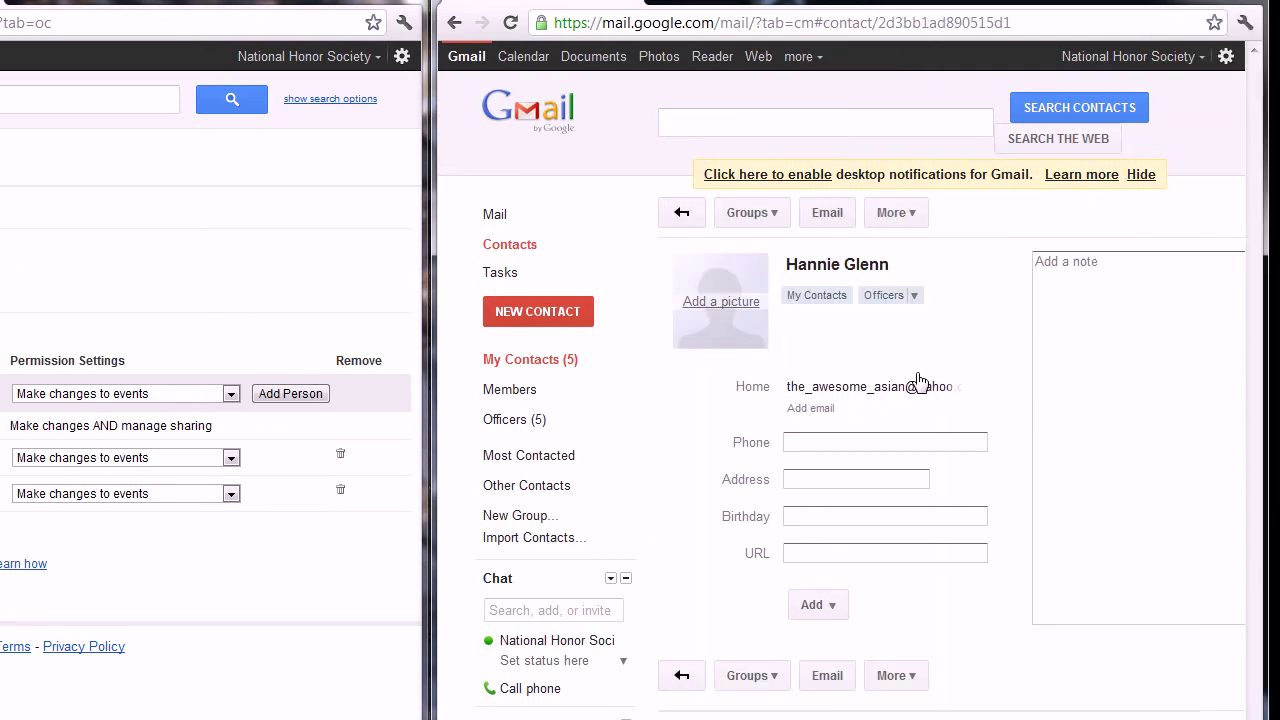
{"action": "left_click", "coordinate": [914, 387]}
{"action": "triple_click", "coordinate": [915, 389]}
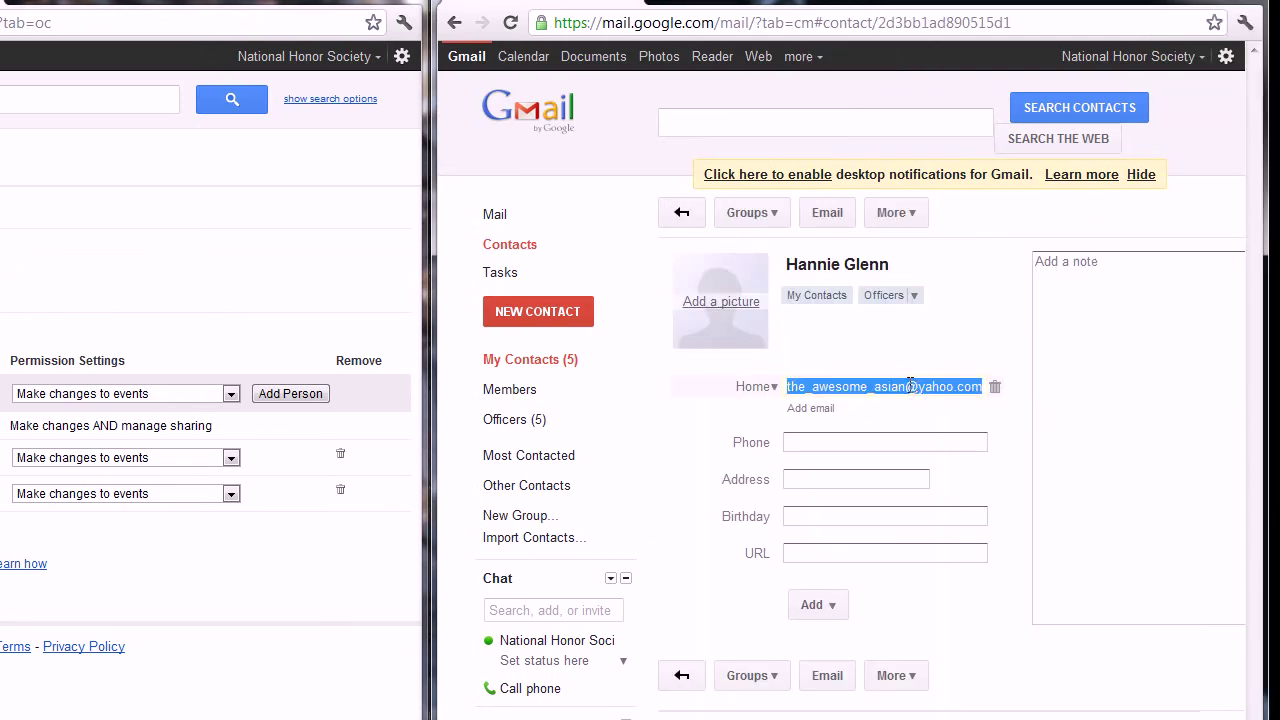
{"action": "key", "text": "ctrl+c"}
{"action": "left_click", "coordinate": [237, 381]}
{"action": "key", "text": "ctrl+v"}
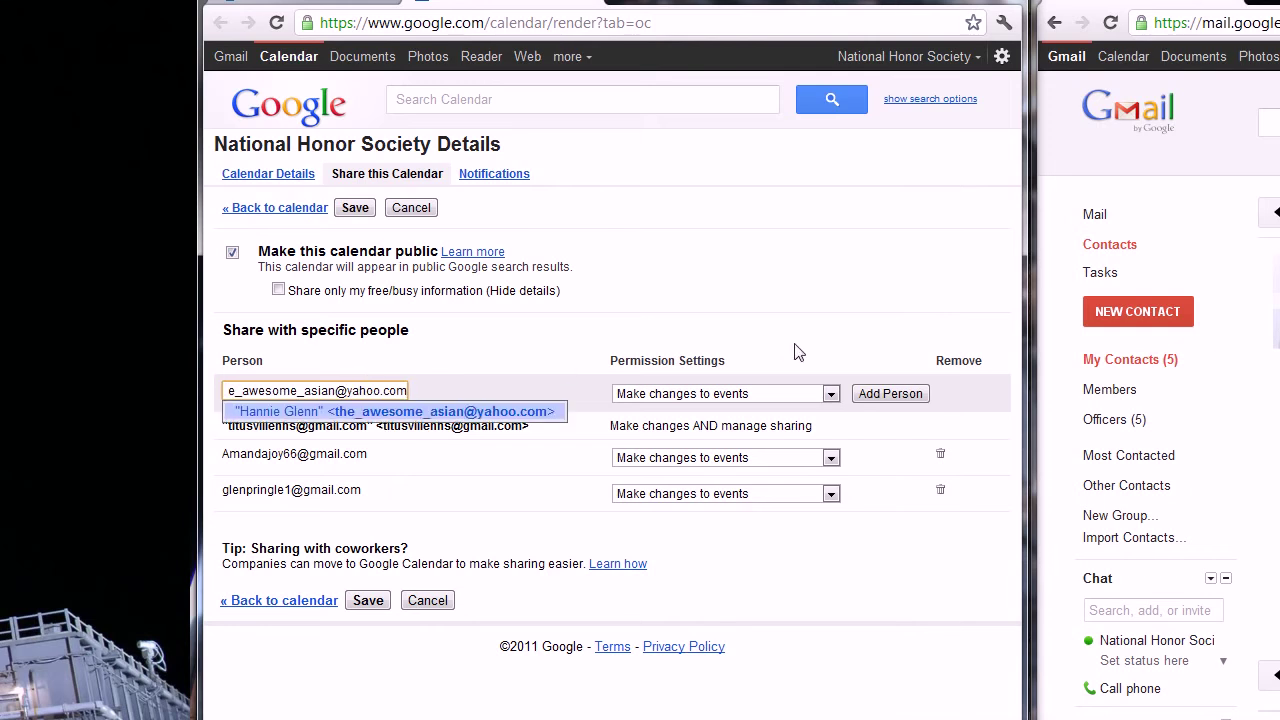
{"action": "left_click", "coordinate": [889, 393]}
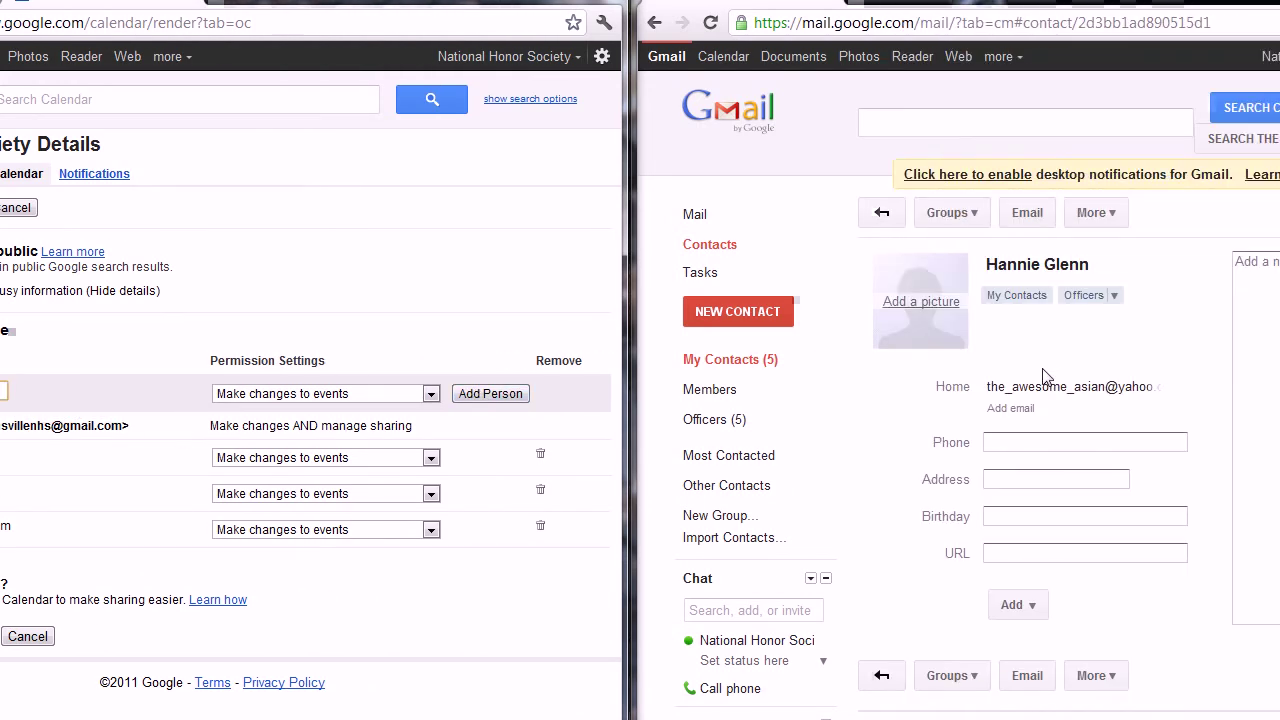
Step: Copy the fourth officer's email from their contact card and add them to the sharing list
{"action": "left_click", "coordinate": [884, 218]}
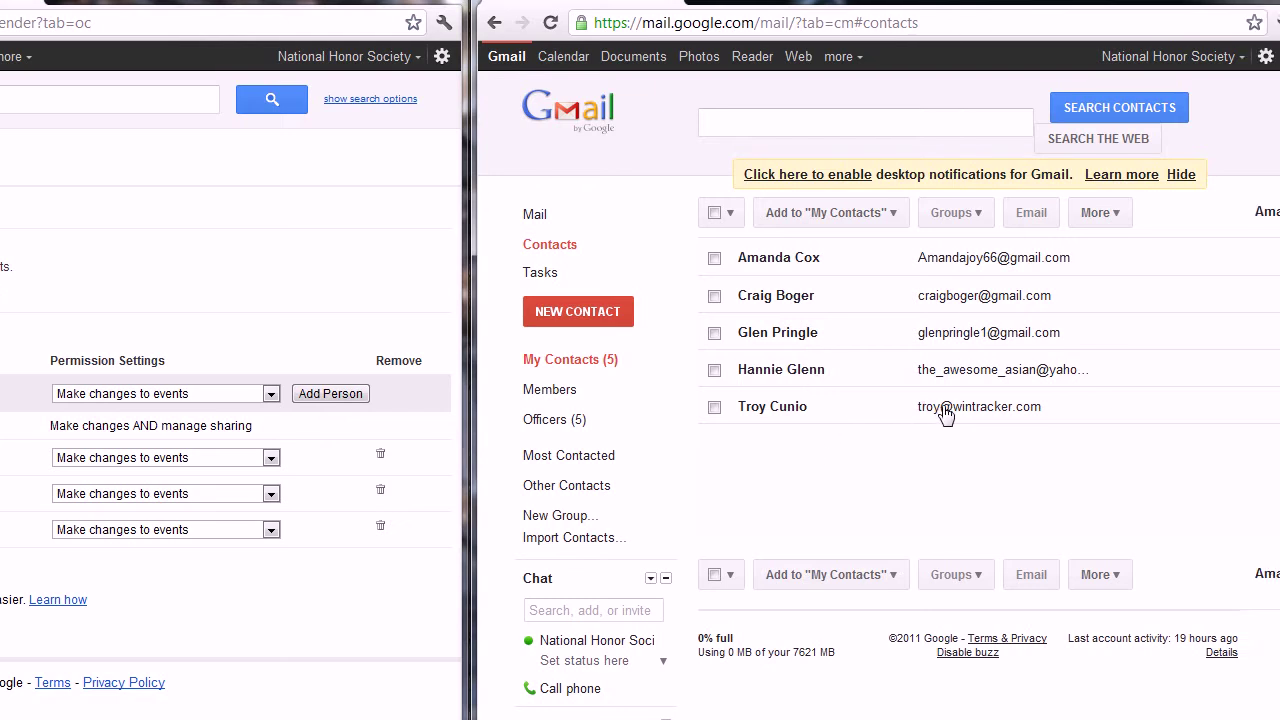
{"action": "left_click", "coordinate": [945, 415]}
{"action": "triple_click", "coordinate": [920, 386]}
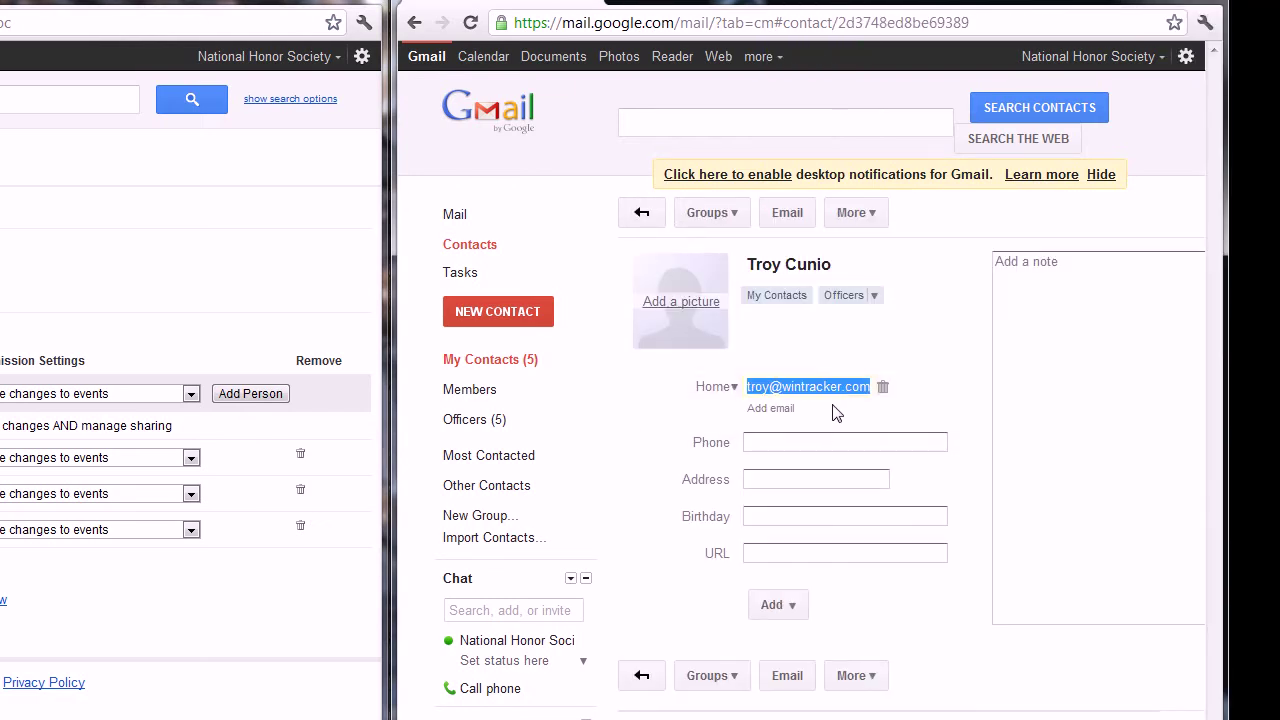
{"action": "key", "text": "ctrl+c"}
{"action": "left_click", "coordinate": [331, 463]}
{"action": "key", "text": "ctrl+v"}
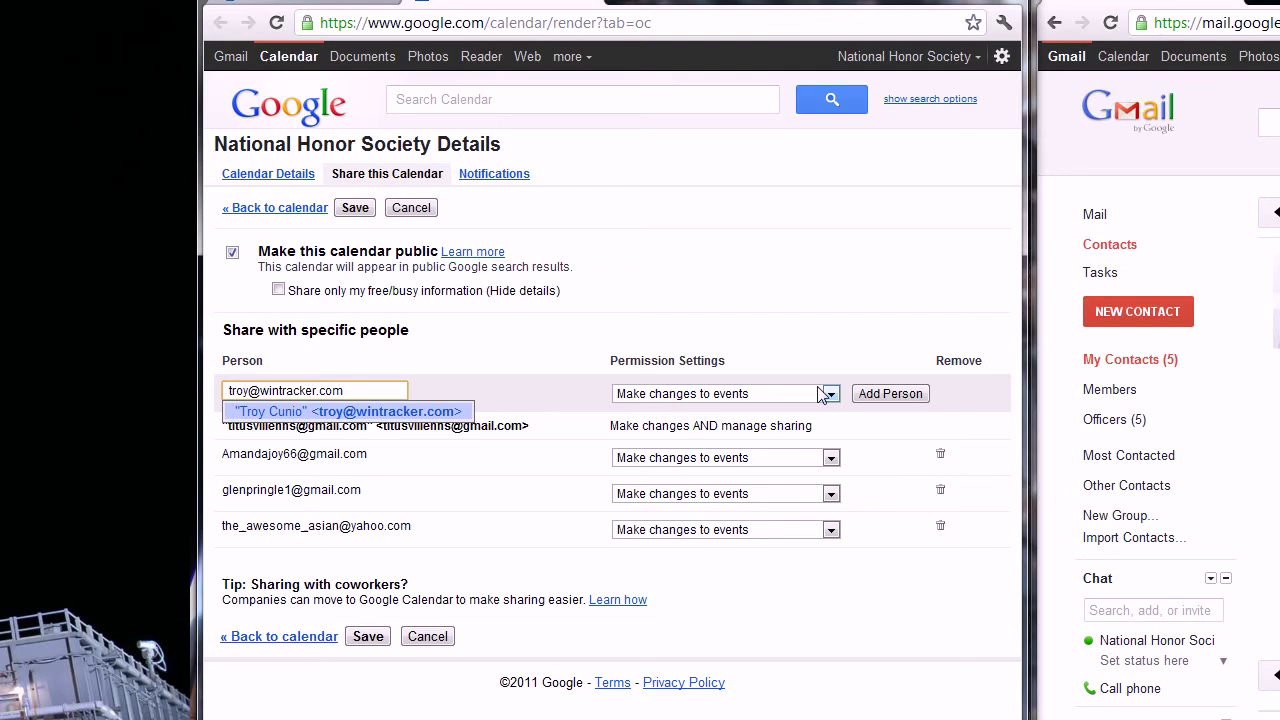
{"action": "left_click", "coordinate": [880, 396]}
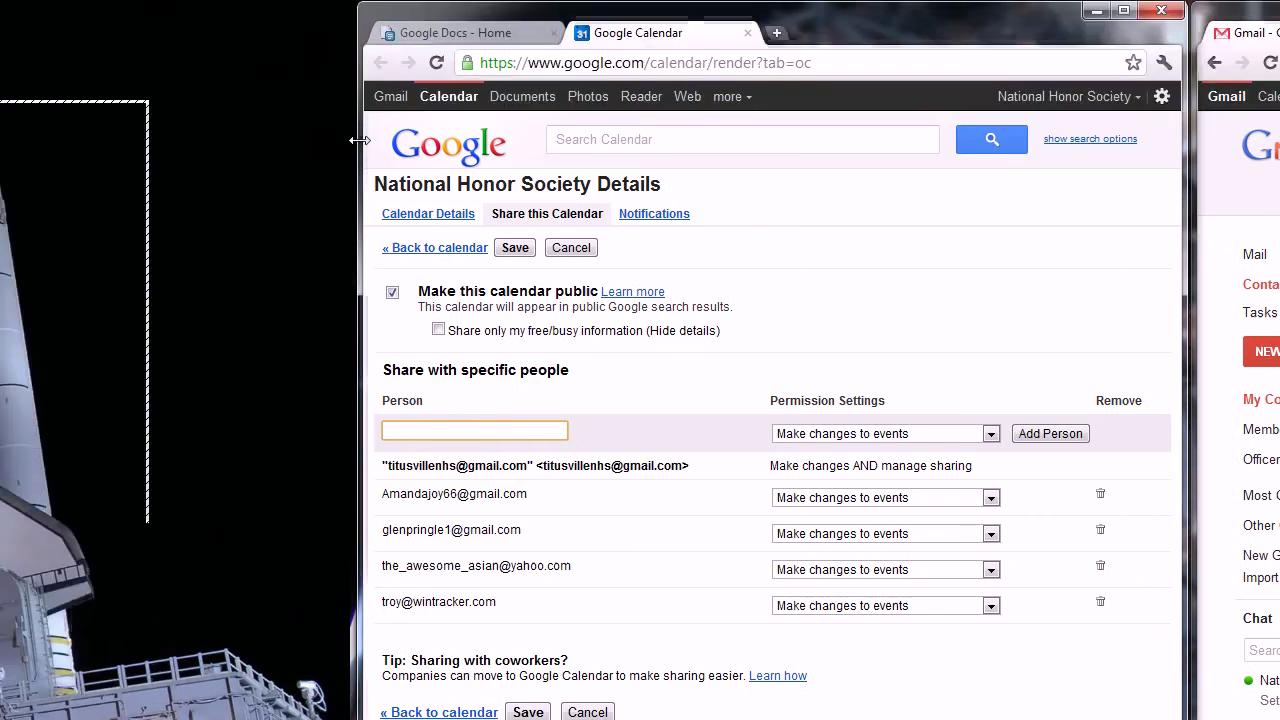
Step: Save the sharing changes and invite the officer without a Calendar account
{"action": "left_click", "coordinate": [361, 130]}
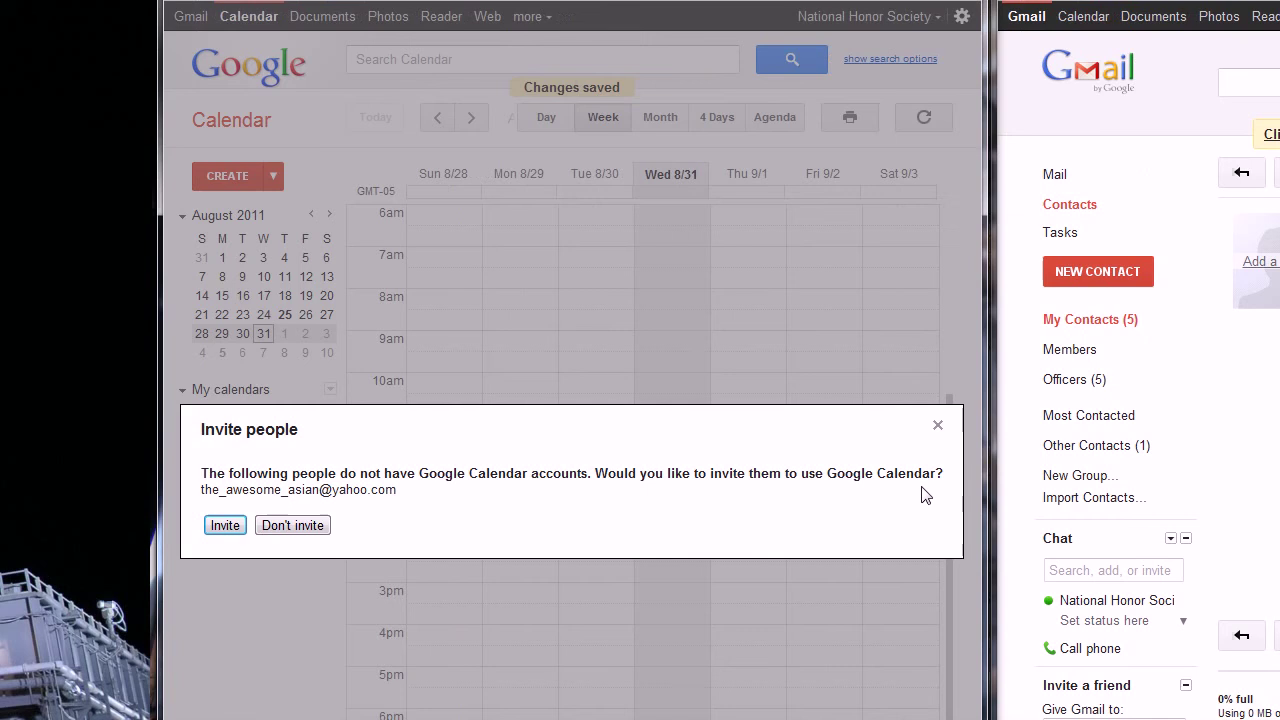
{"action": "left_click", "coordinate": [355, 529]}
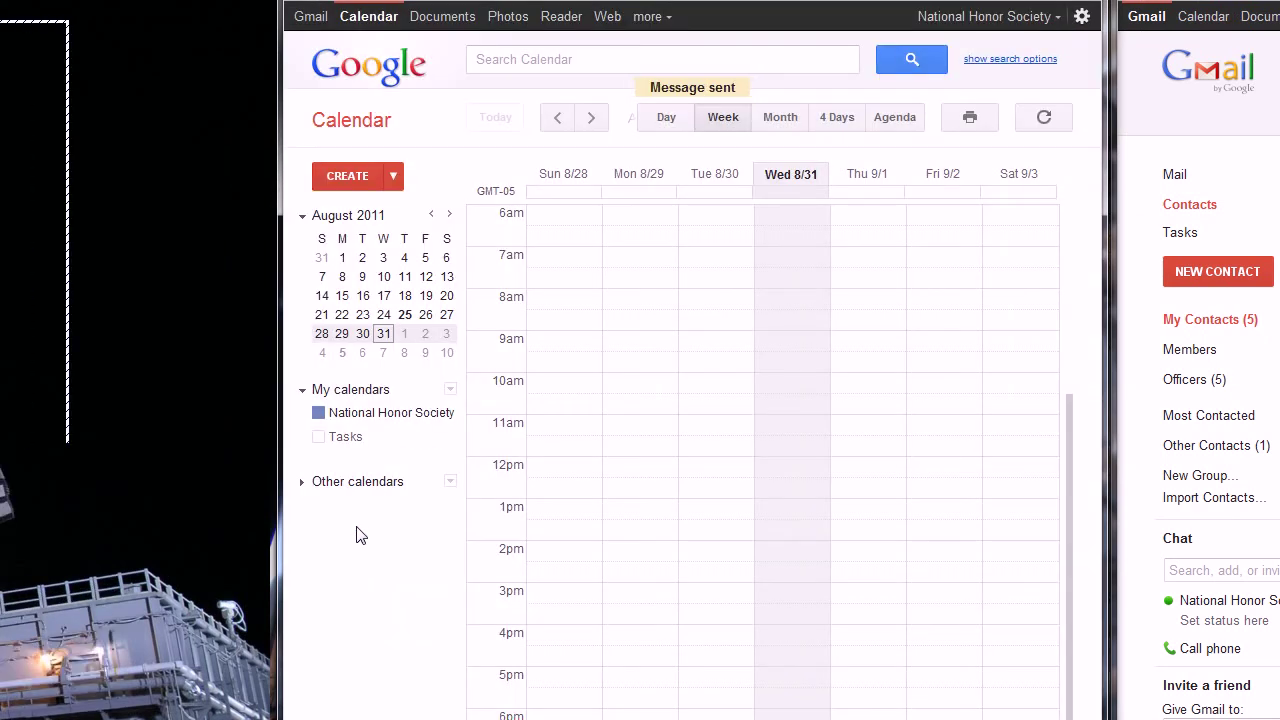